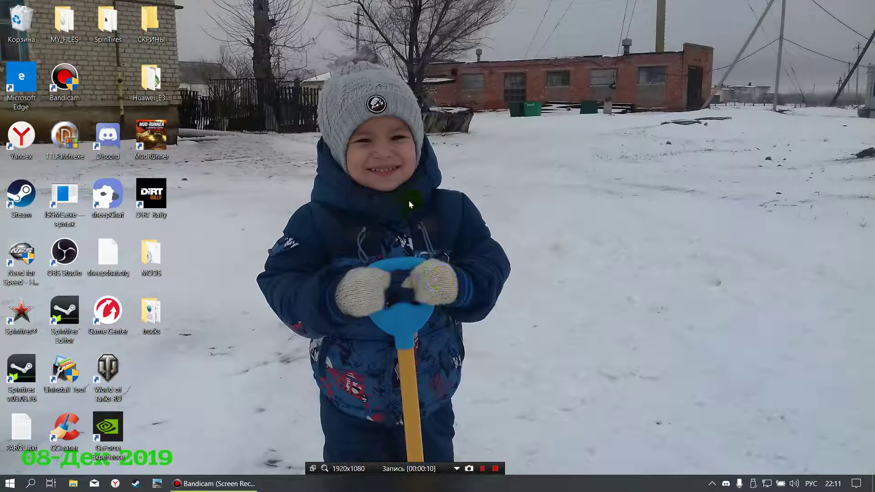
Open the JSGME.rar archive from the SpinTires desktop folder and restore its window to a smaller size beside the folder
click(103, 26)
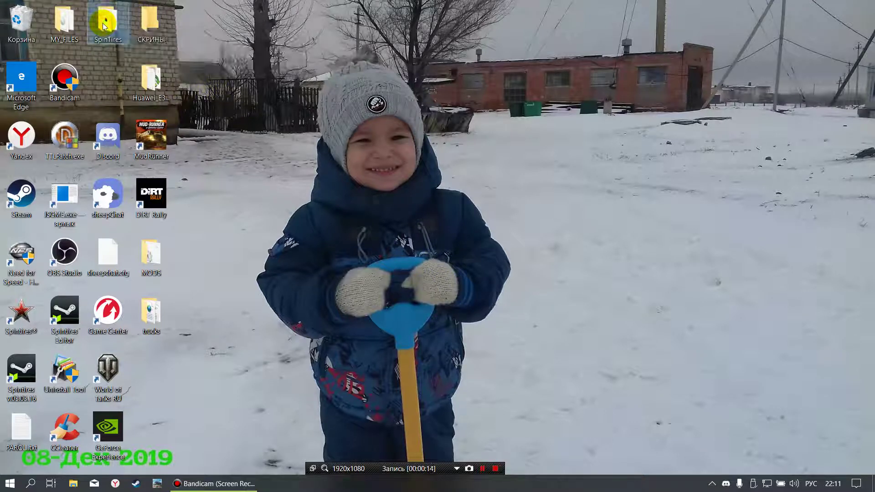
double_click(103, 26)
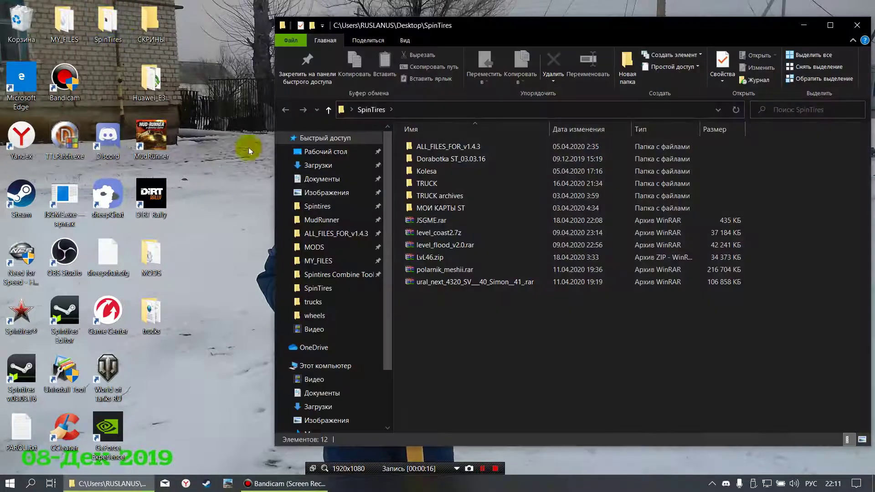
double_click(444, 221)
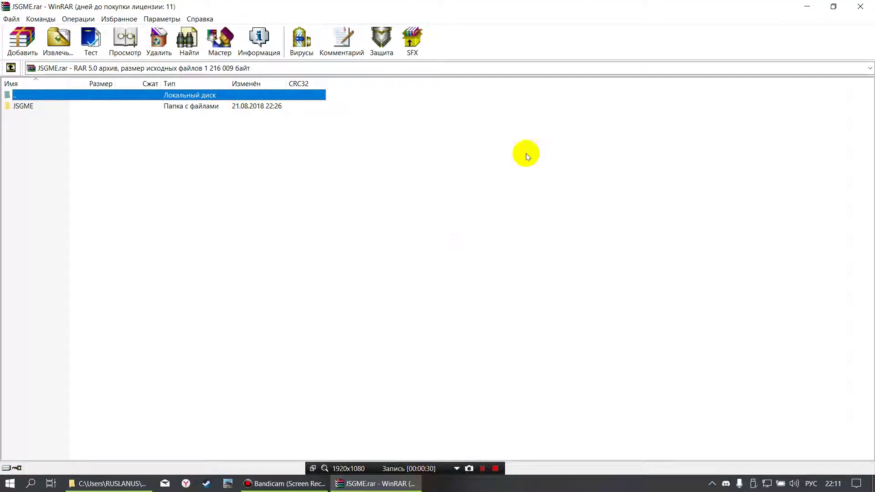
click(832, 5)
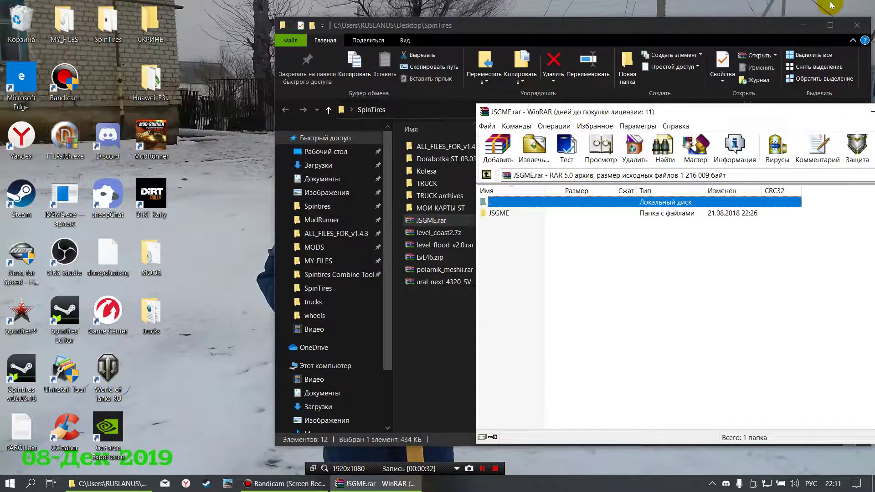
Extract the JSGME folder from the archive into the SpinTires desktop folder and close the archive
click(499, 215)
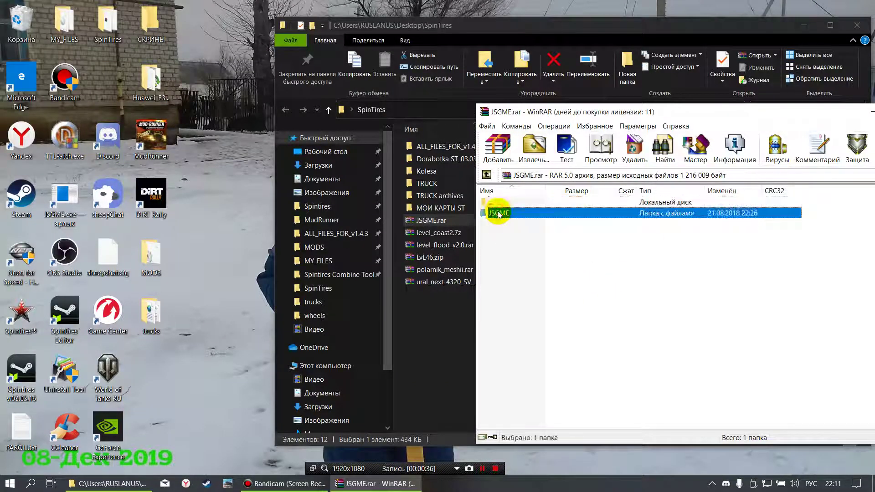
drag(499, 214, 420, 329)
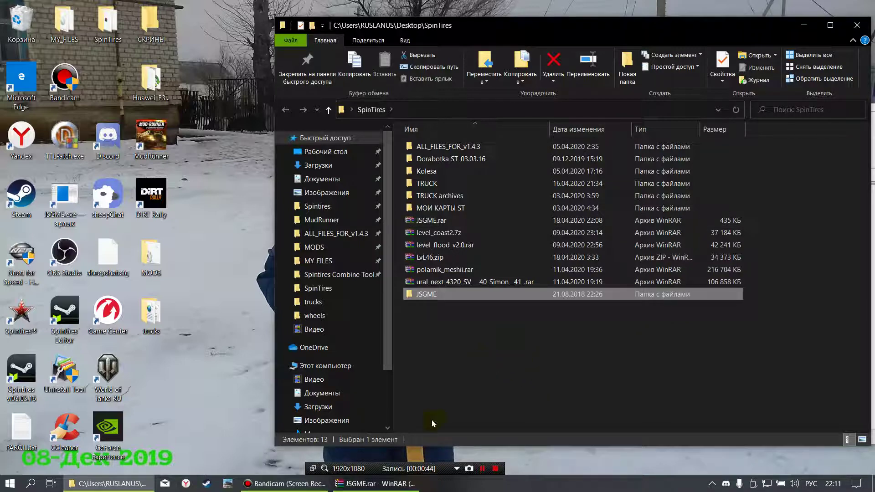
mouse_move(389, 481)
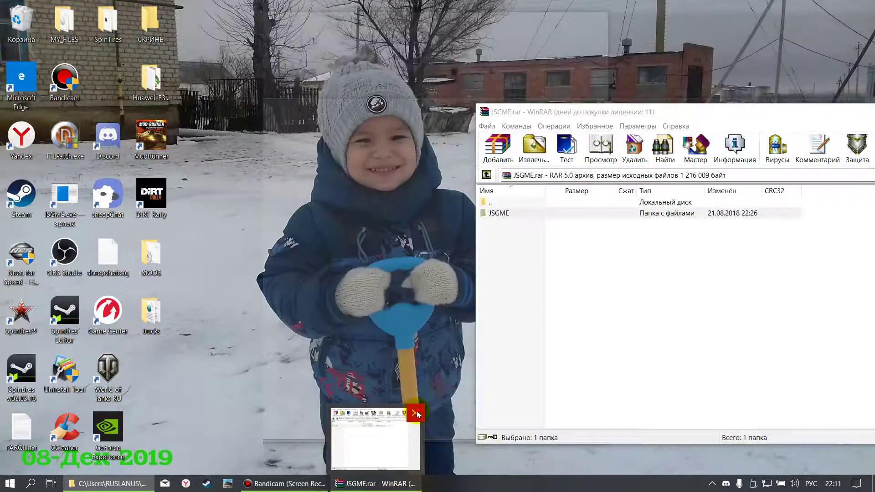
click(416, 413)
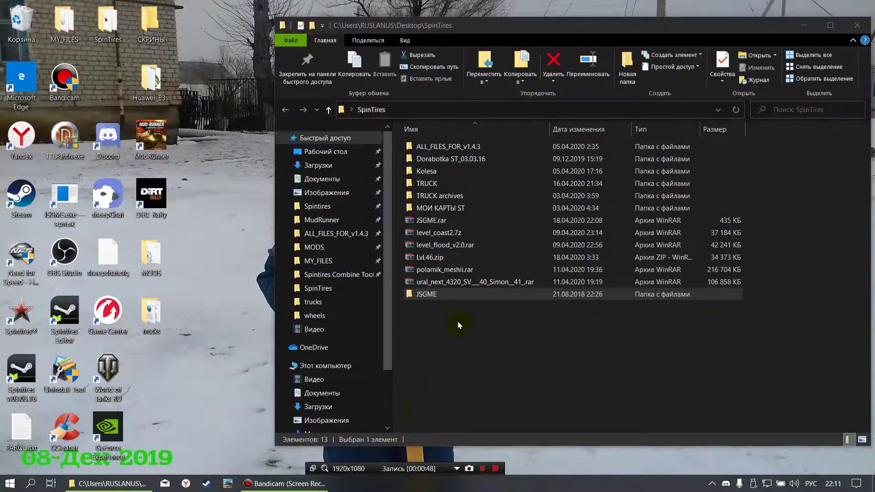
Select everything inside the extracted JSGME folder and start copying it to a custom location
click(450, 298)
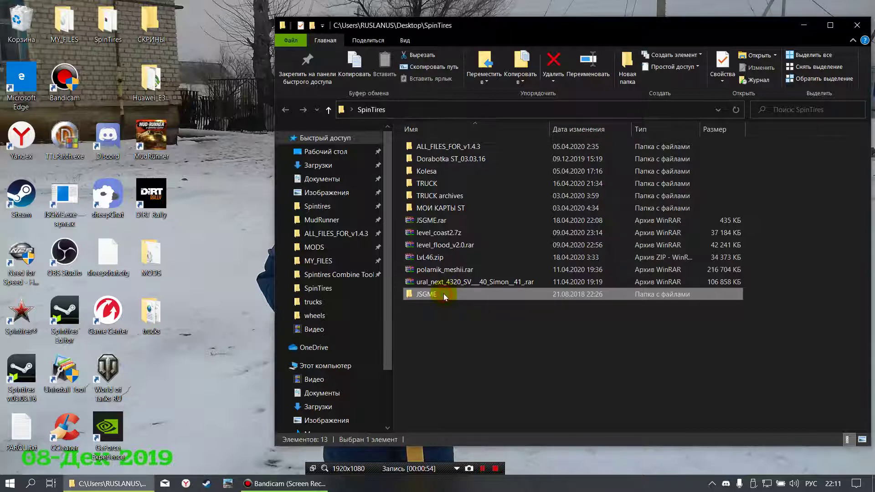
double_click(444, 295)
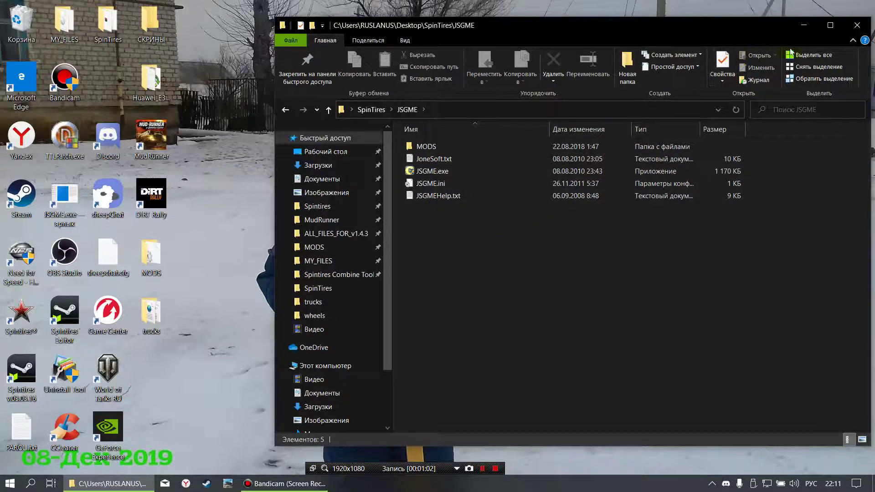
click(805, 56)
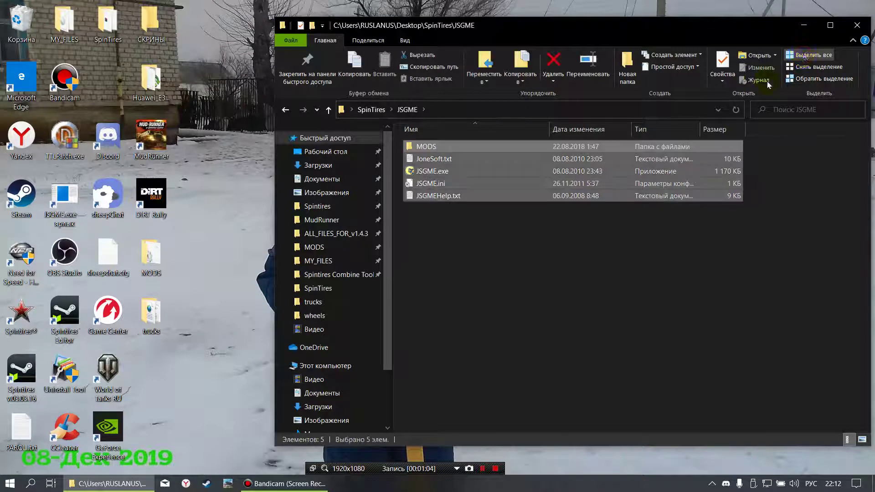
click(523, 81)
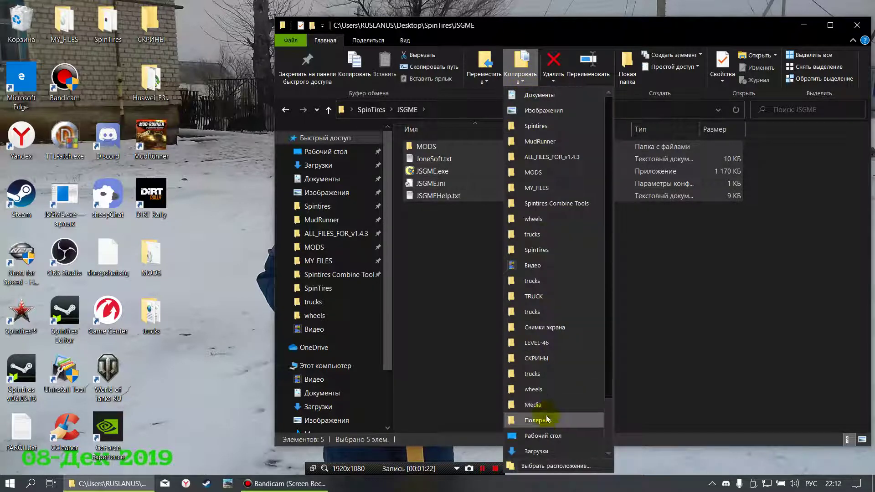
click(536, 467)
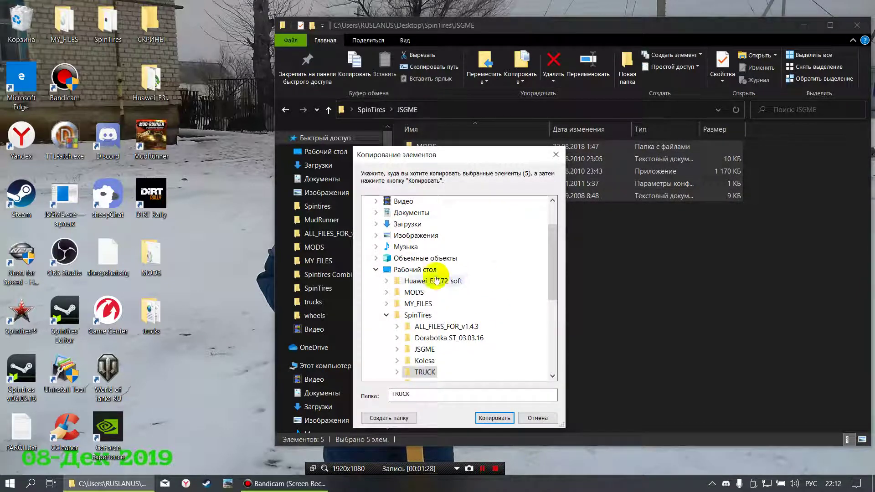
Copy the selected items into C:\Program Files (x86)\Steam\steamapps\common\Spintires
click(375, 270)
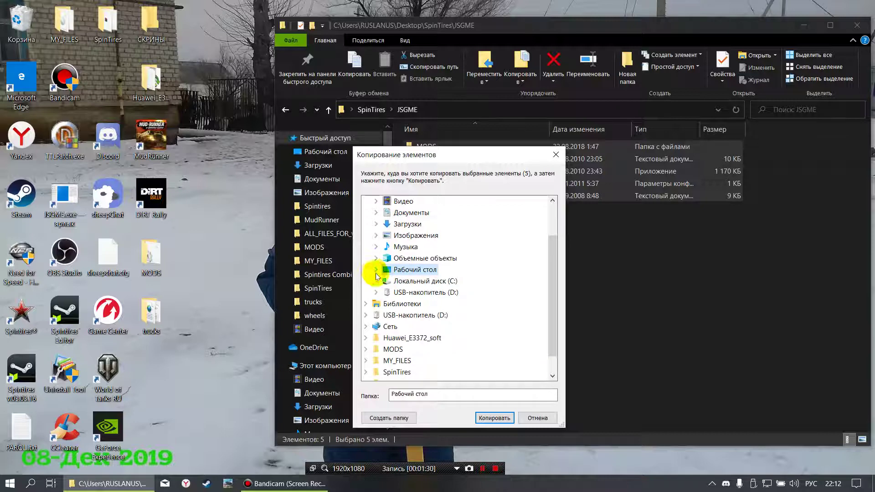
click(375, 281)
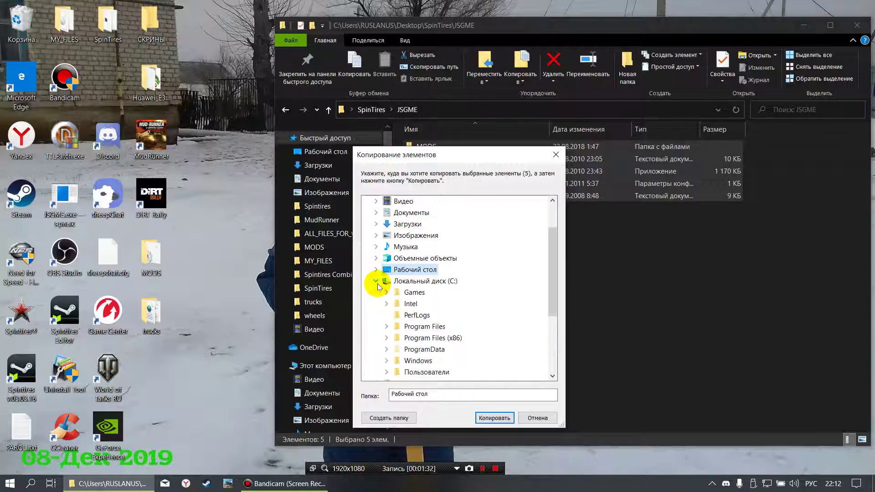
click(385, 337)
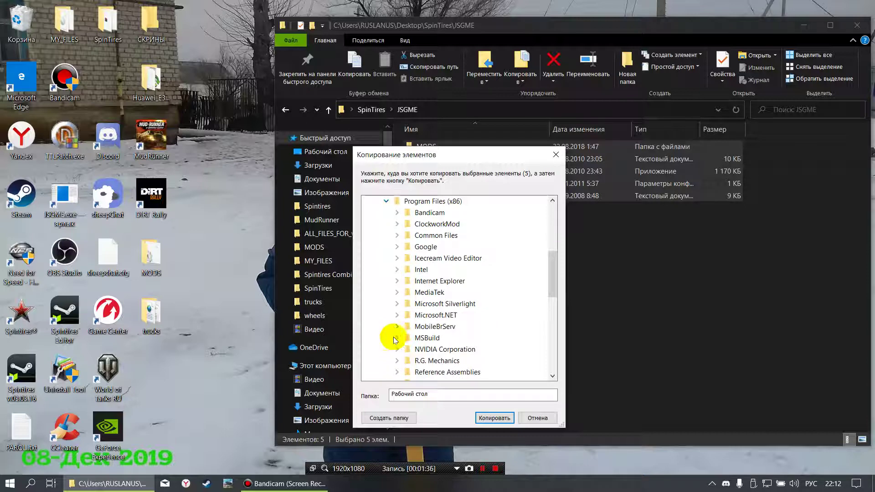
scroll(418, 339, down, 9)
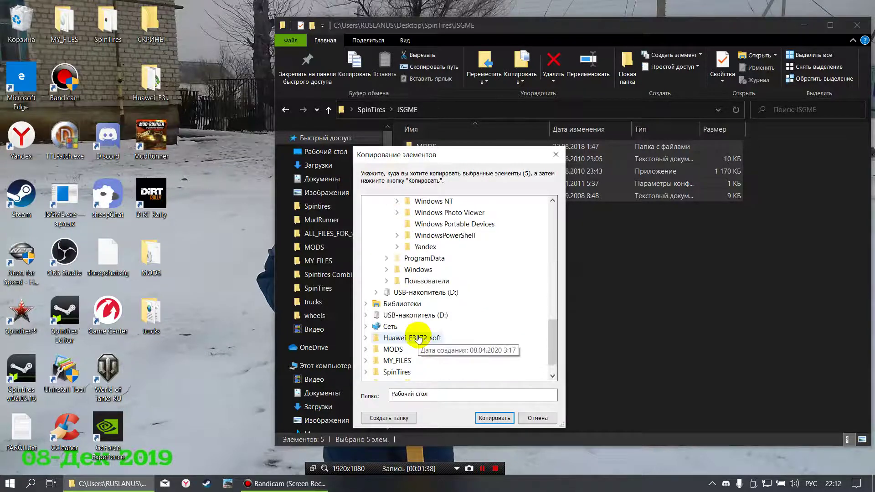
scroll(418, 340, up, 4)
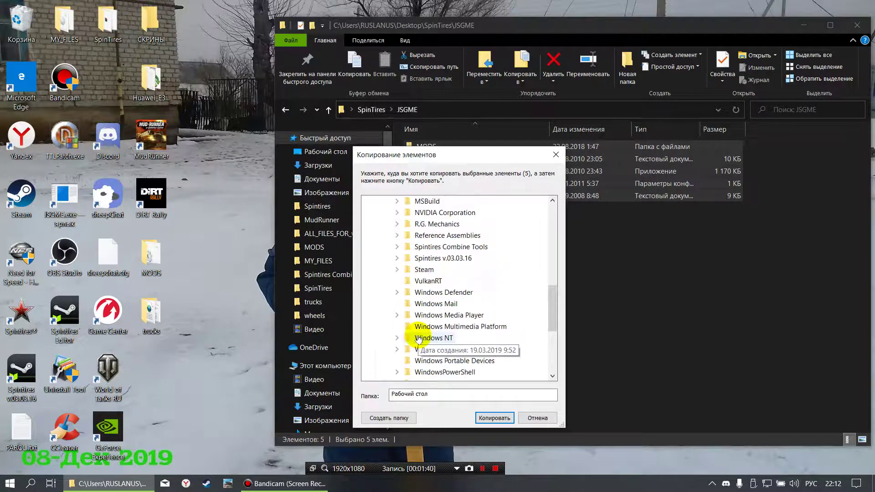
click(394, 269)
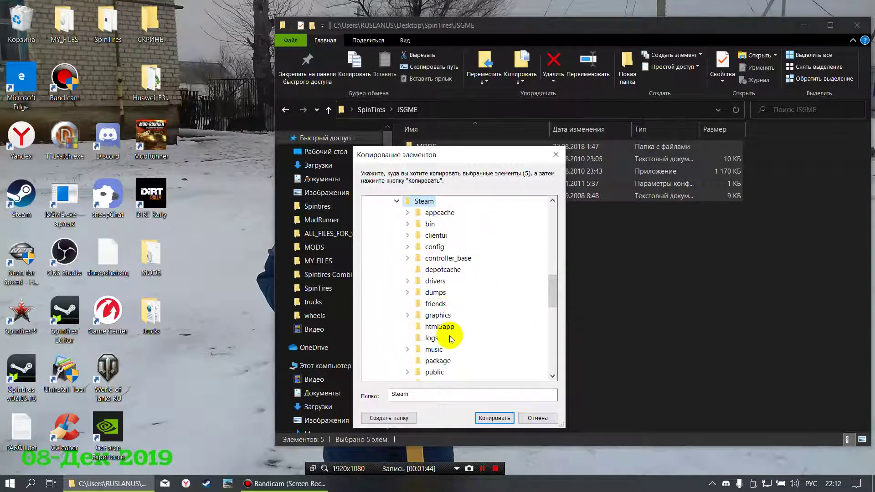
scroll(455, 309, down, 6)
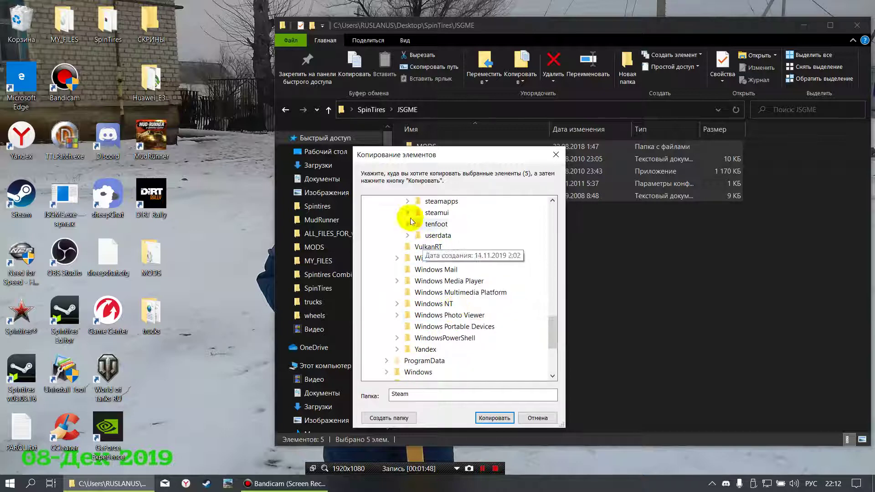
click(408, 202)
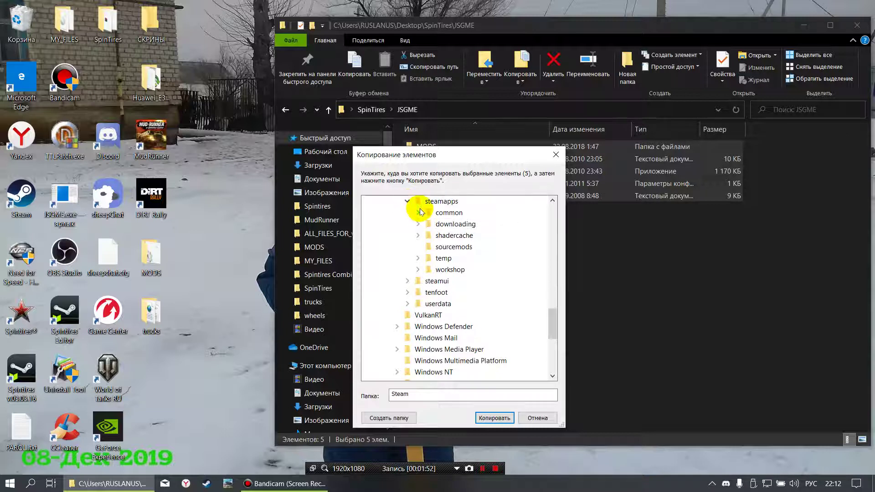
click(418, 213)
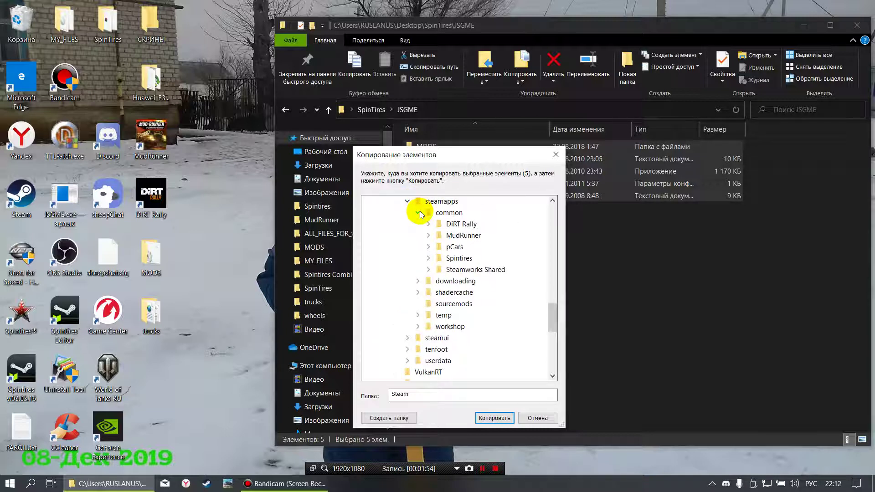
double_click(457, 258)
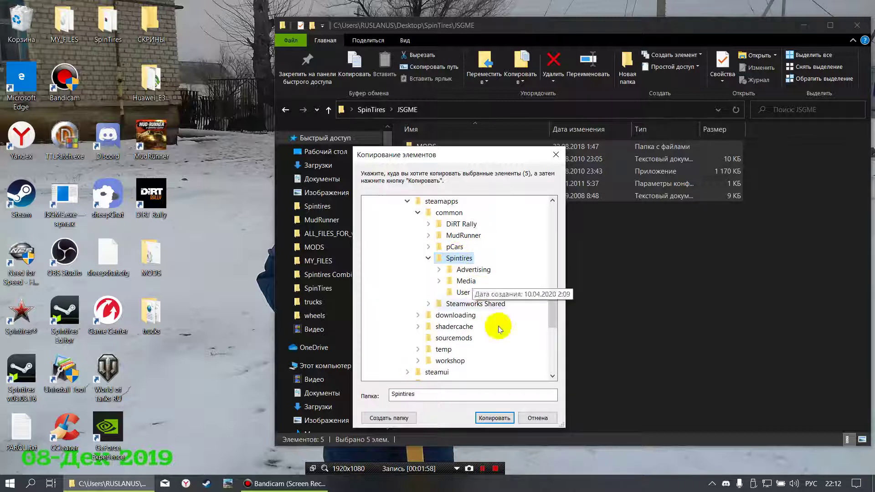
click(495, 418)
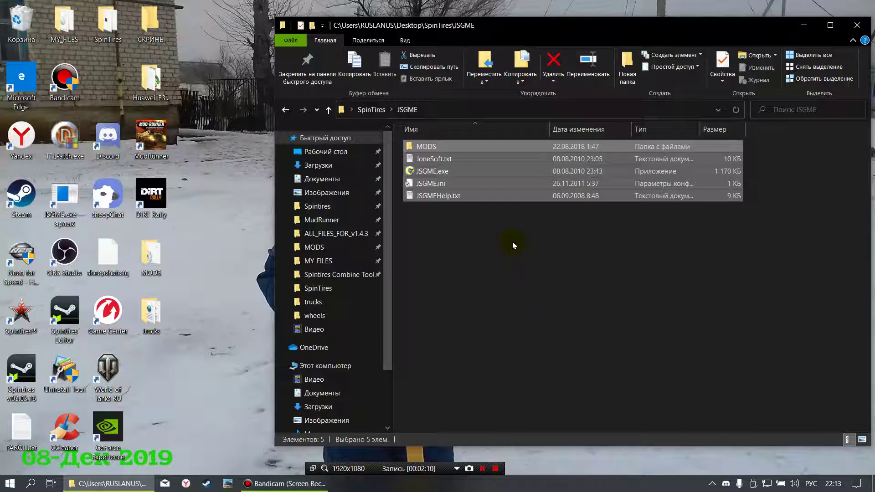
Create a shortcut to JSGME.exe in the Spintires game folder
click(316, 208)
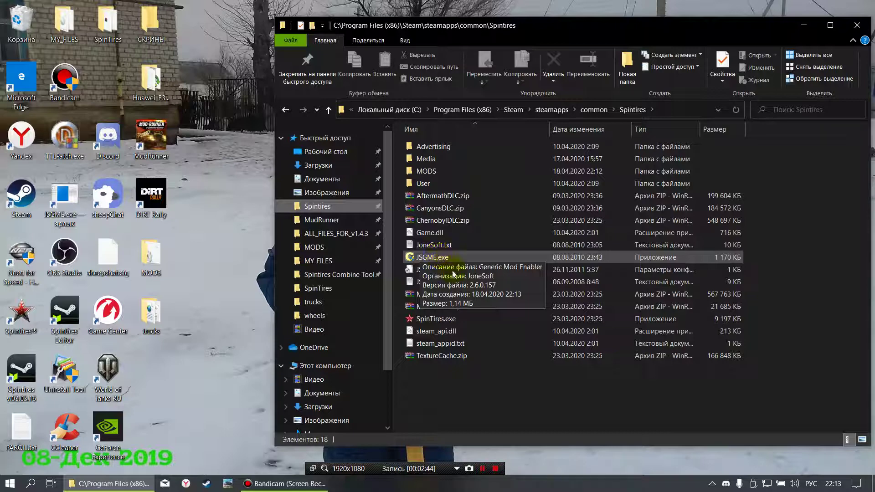
click(443, 261)
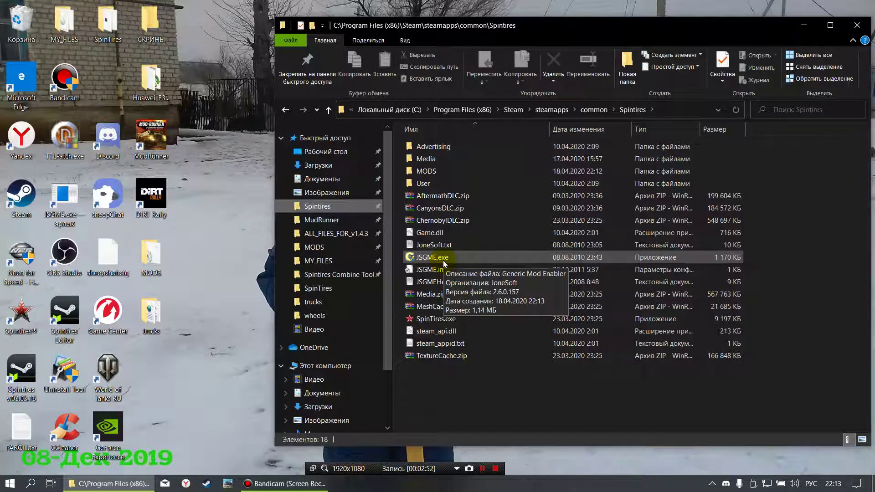
double_click(443, 259)
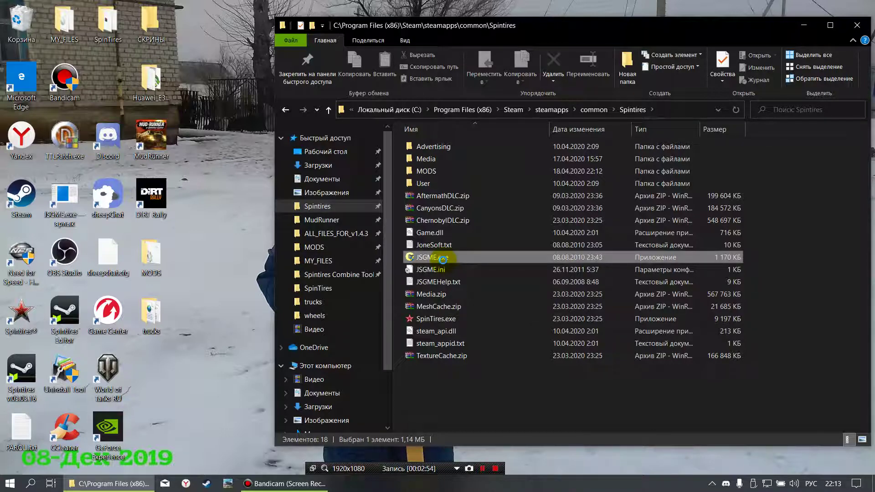
right_click(443, 261)
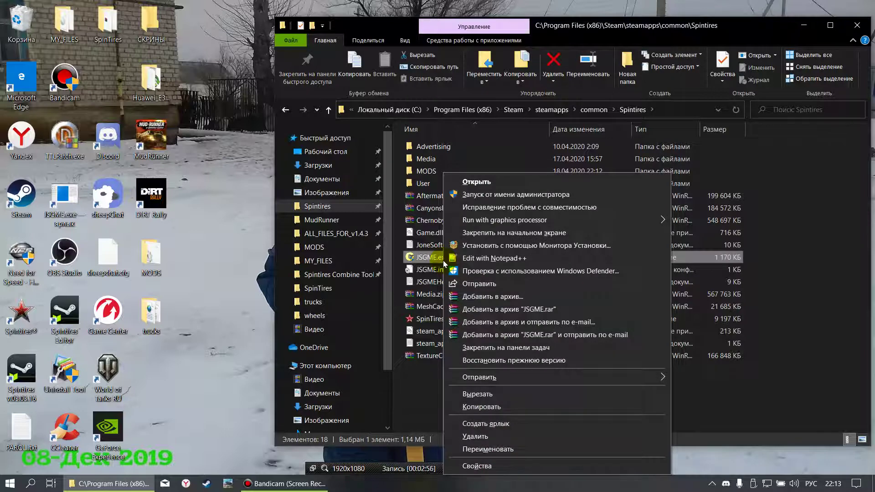
click(474, 424)
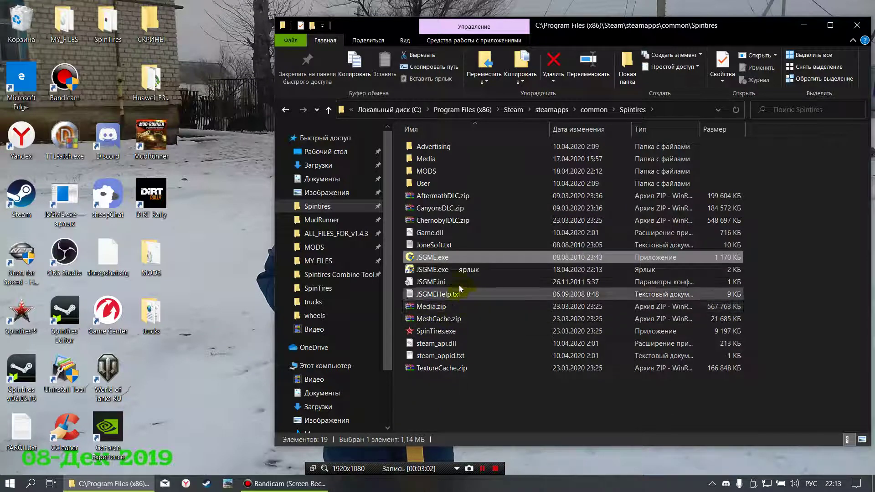
Move the JSGME.exe shortcut to the desktop, replacing the existing one, and close the game folder
click(457, 273)
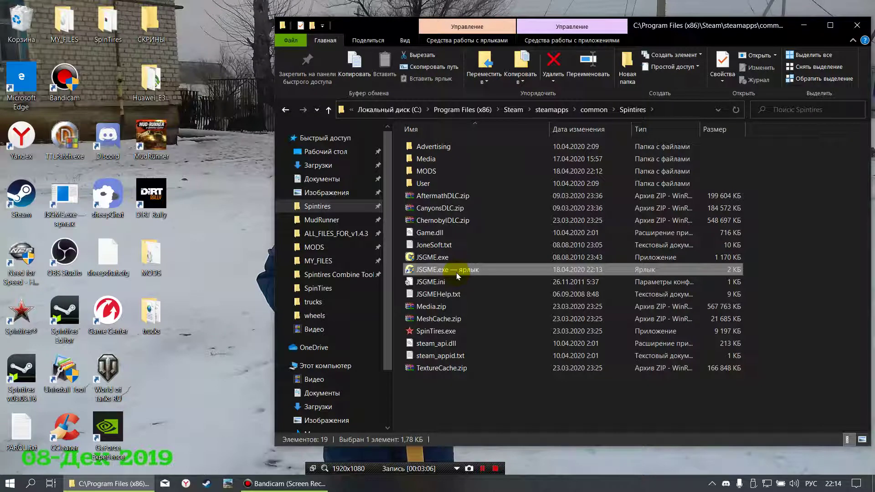
click(487, 80)
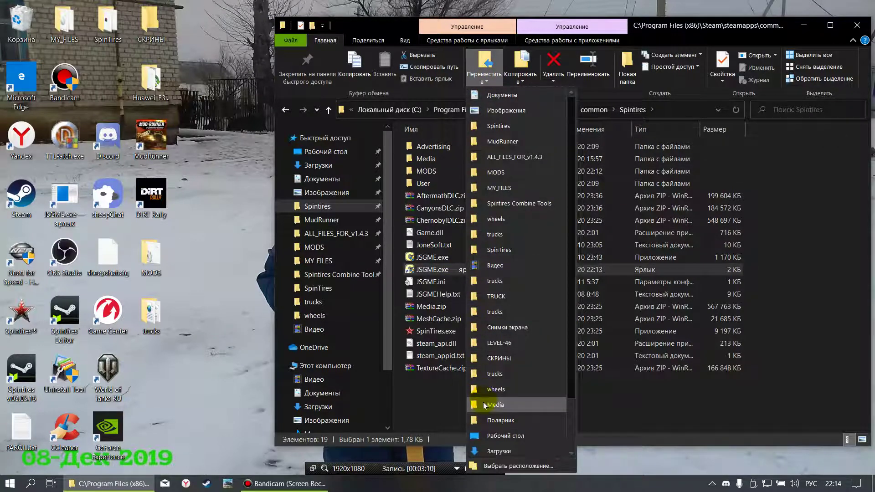
click(498, 435)
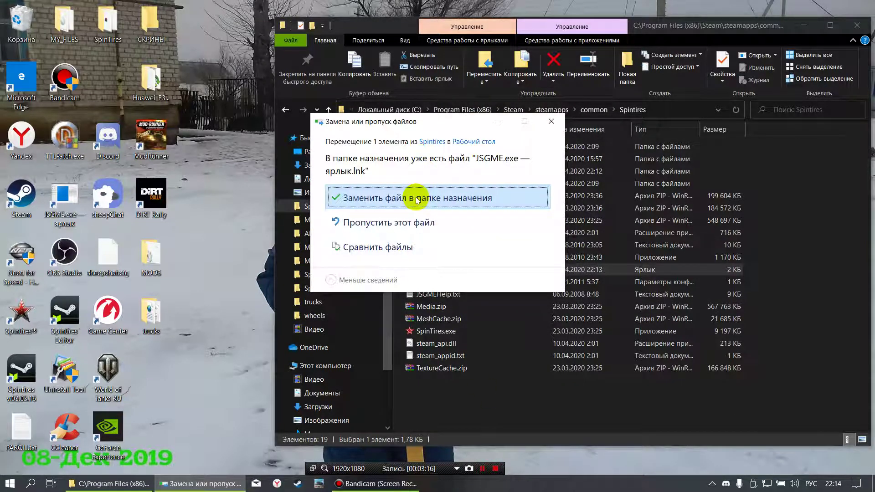
click(417, 200)
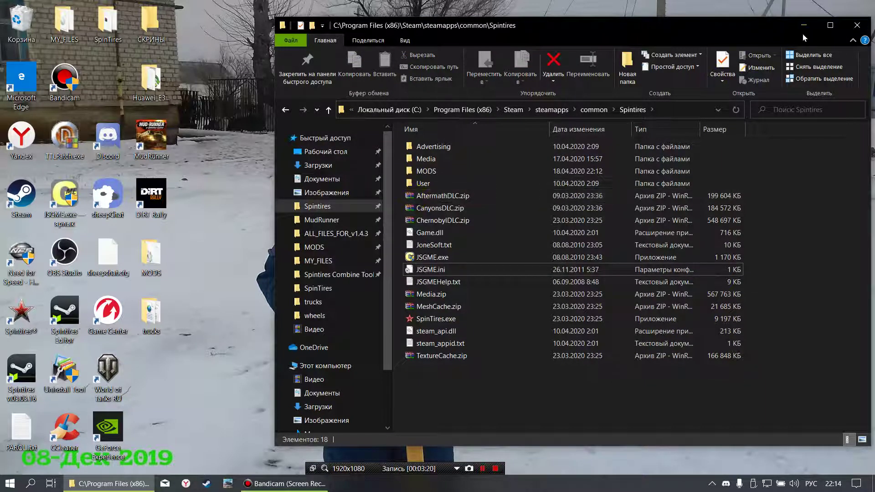
click(857, 26)
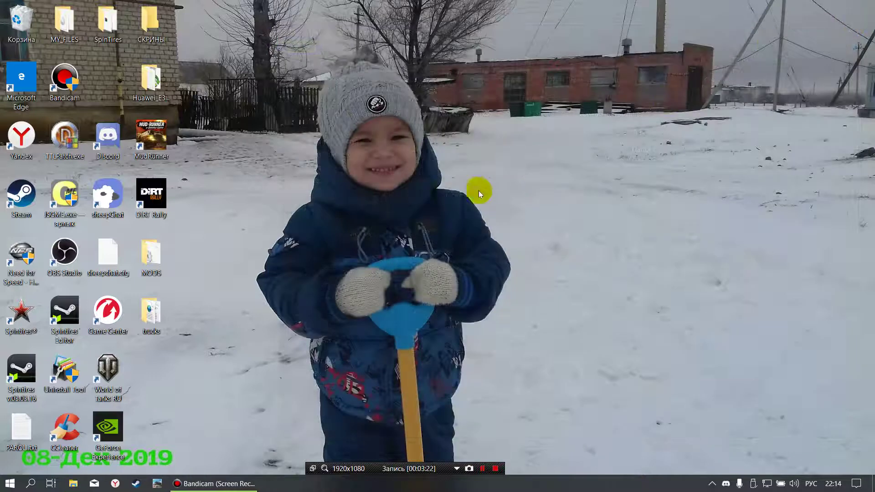
Open the LvL46.zip archive from the SpinTires folder on the desktop and select its Media folder
click(109, 36)
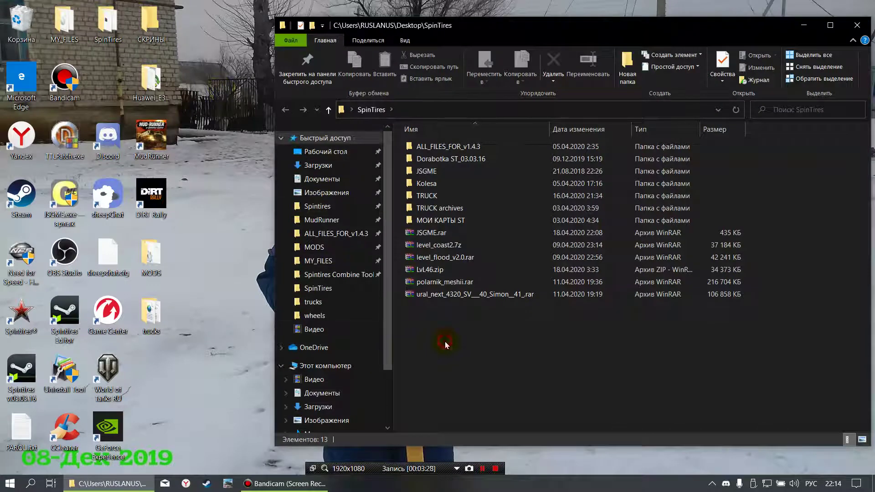
click(445, 341)
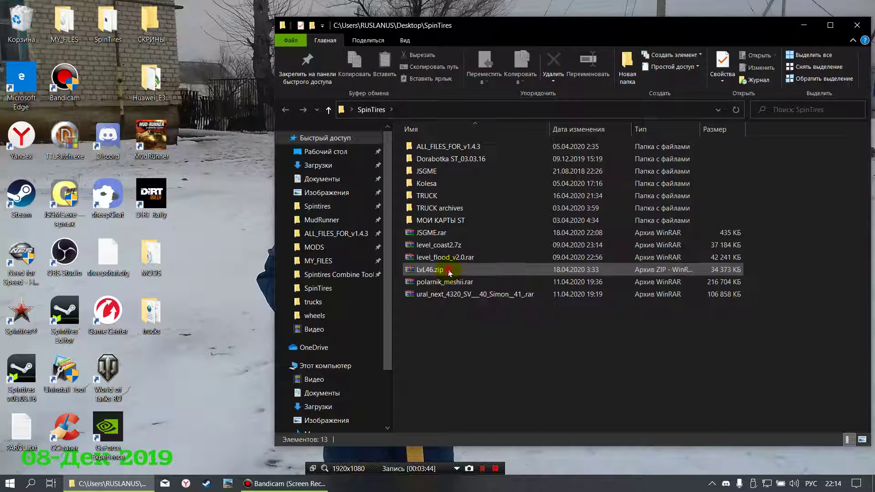
click(433, 269)
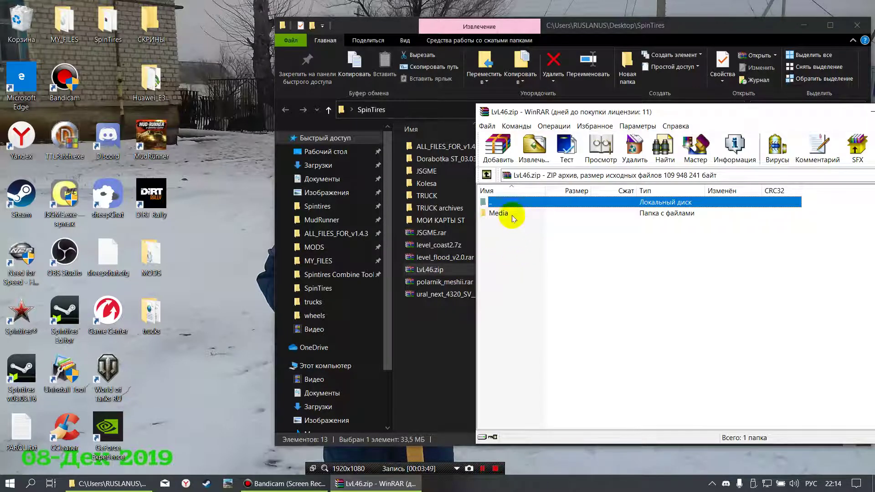
click(509, 214)
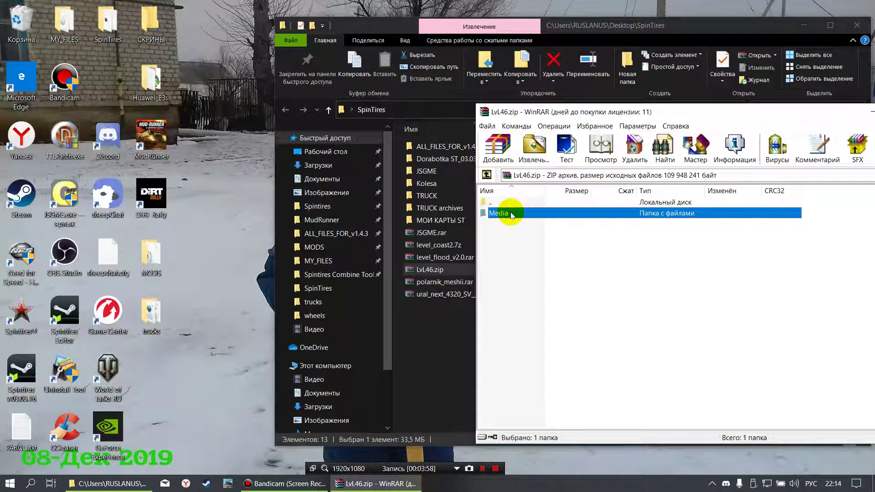
Create a new folder named Левел_46 in the desktop SpinTires folder
click(429, 338)
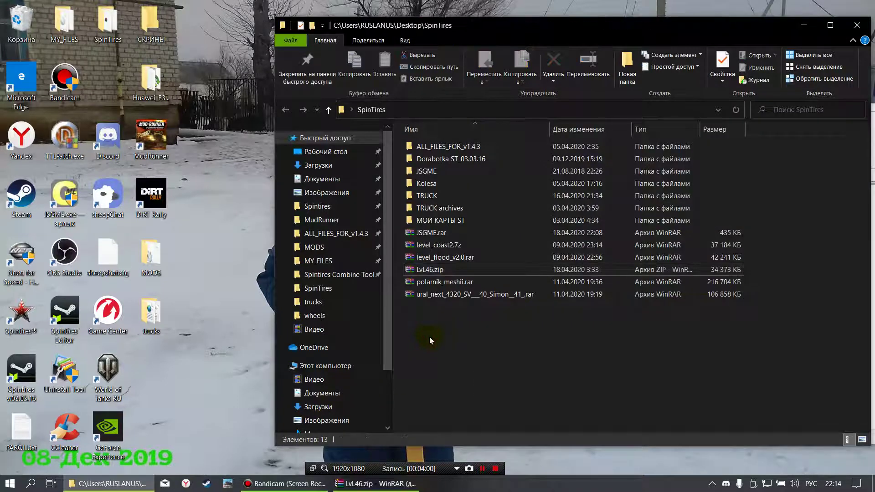
click(633, 75)
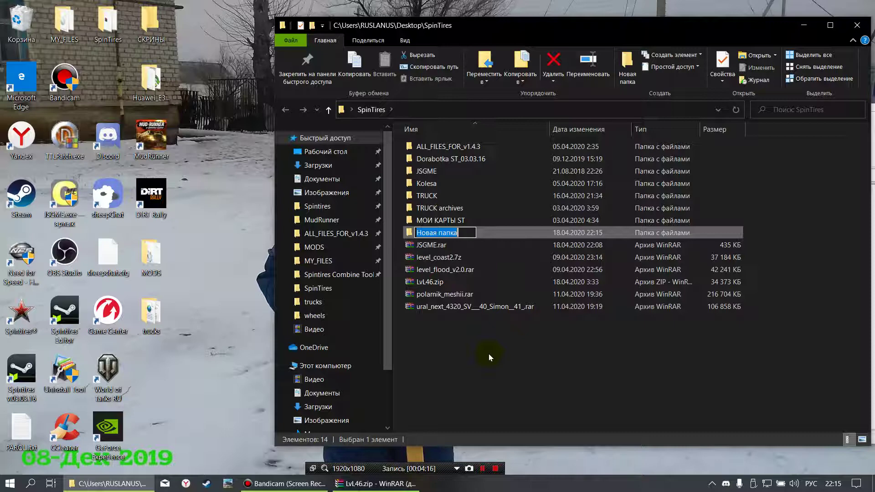
text(Л)
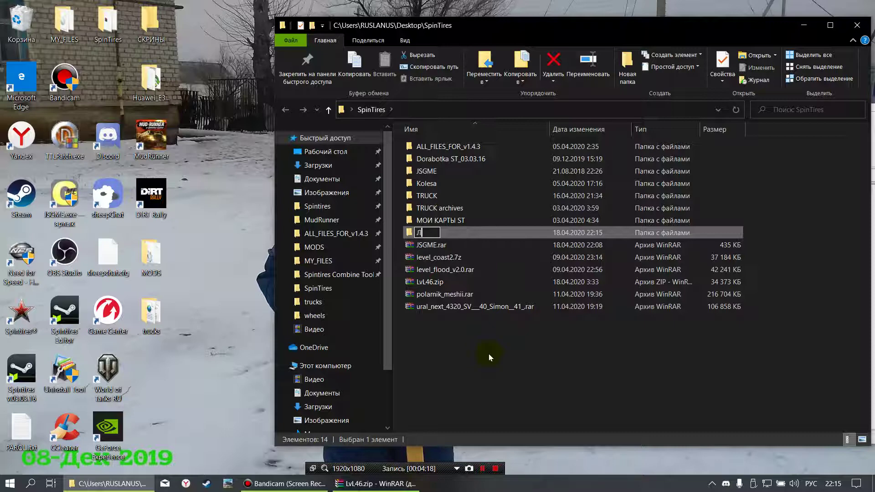
text(евел_46)
click(477, 365)
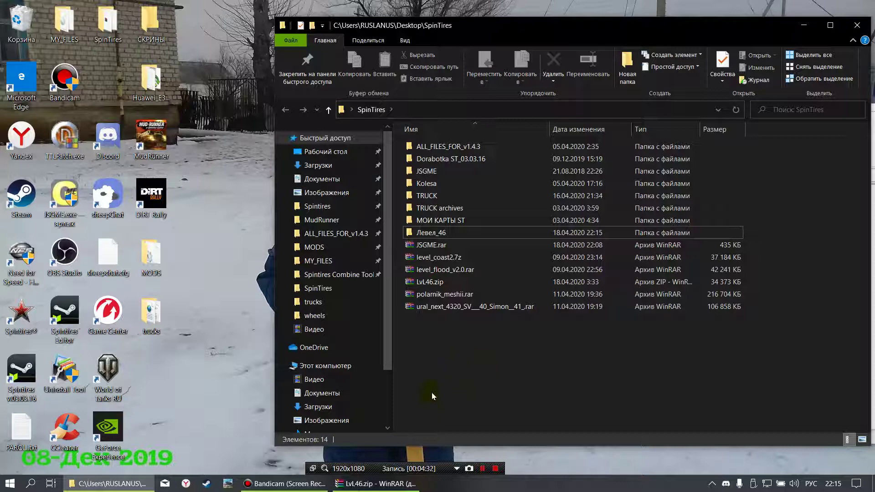
Extract the Media folder from LvL46.zip into the Левел_46 folder and check the extracted contents down to Media\levels
click(374, 484)
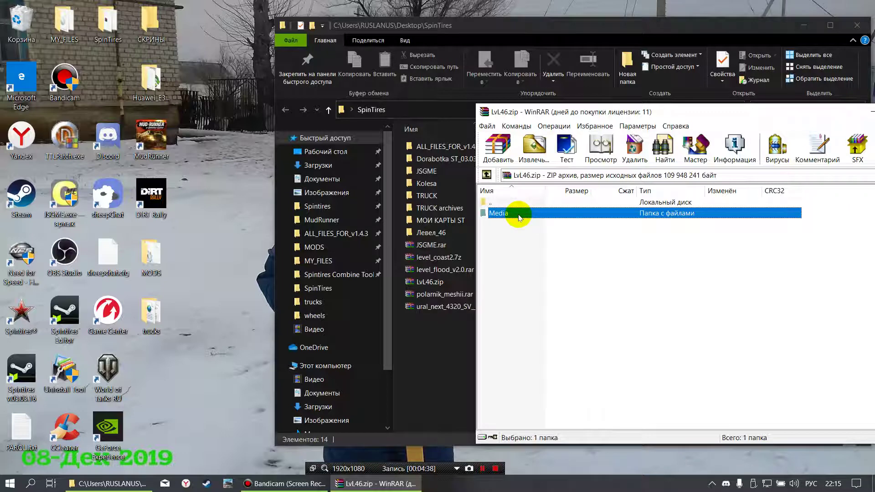
drag(518, 218, 453, 236)
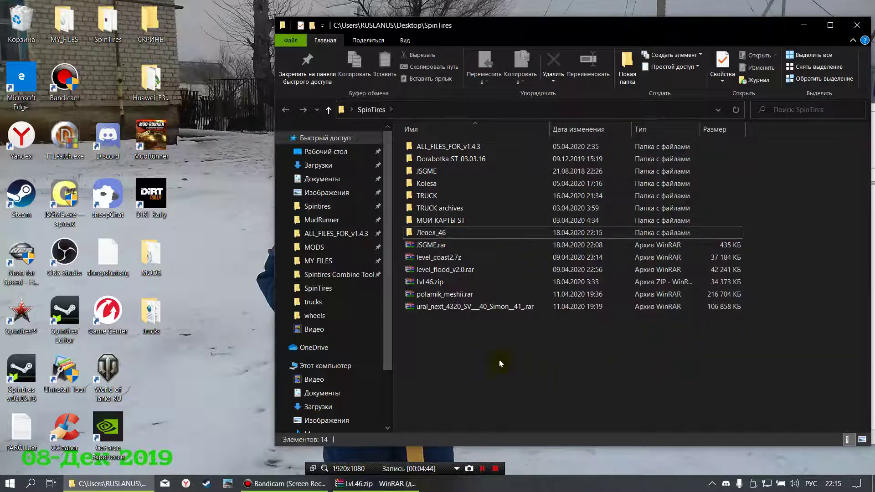
click(443, 234)
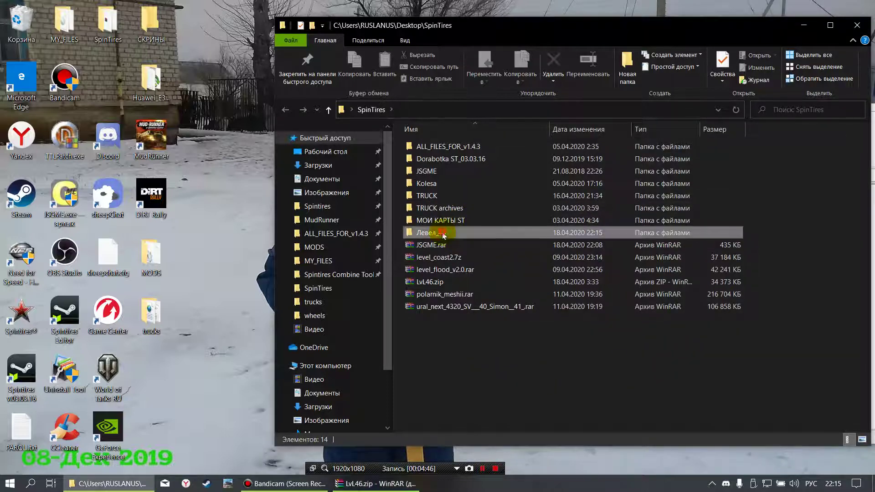
double_click(443, 233)
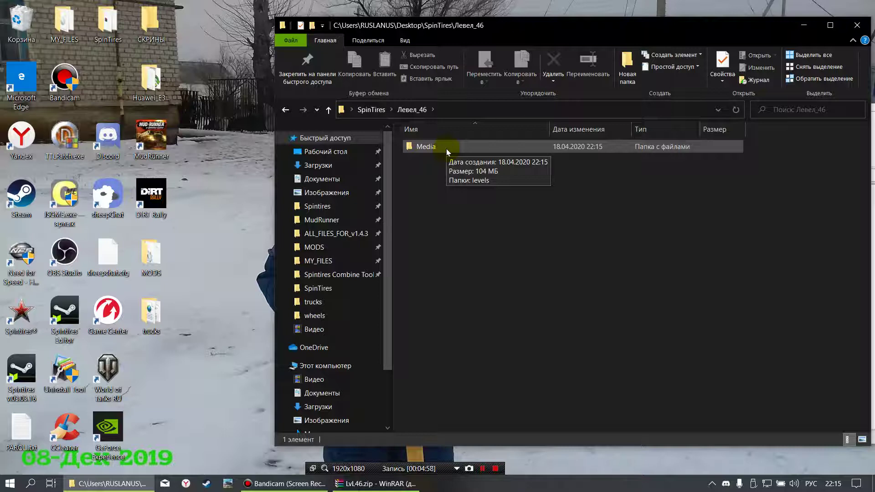
double_click(447, 148)
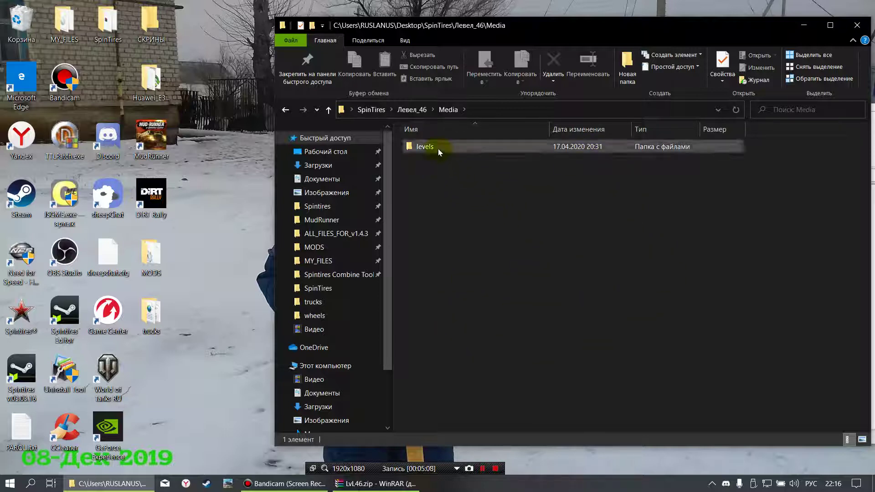
mouse_move(438, 149)
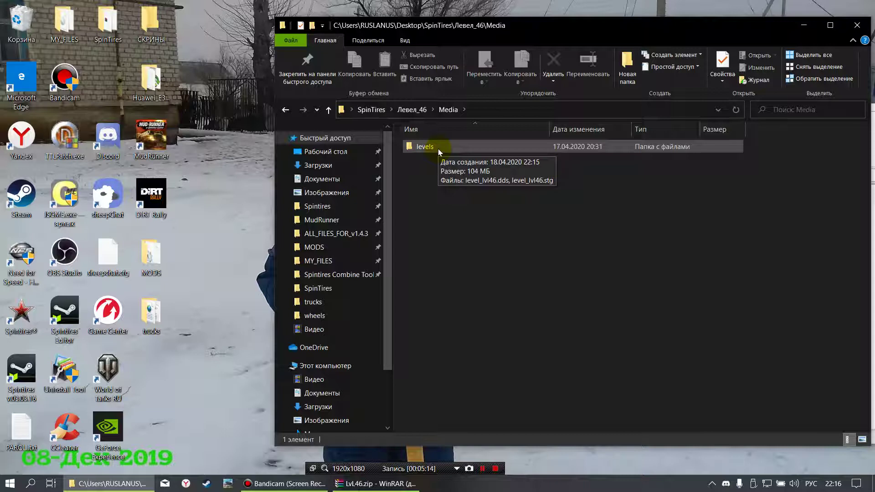
double_click(439, 147)
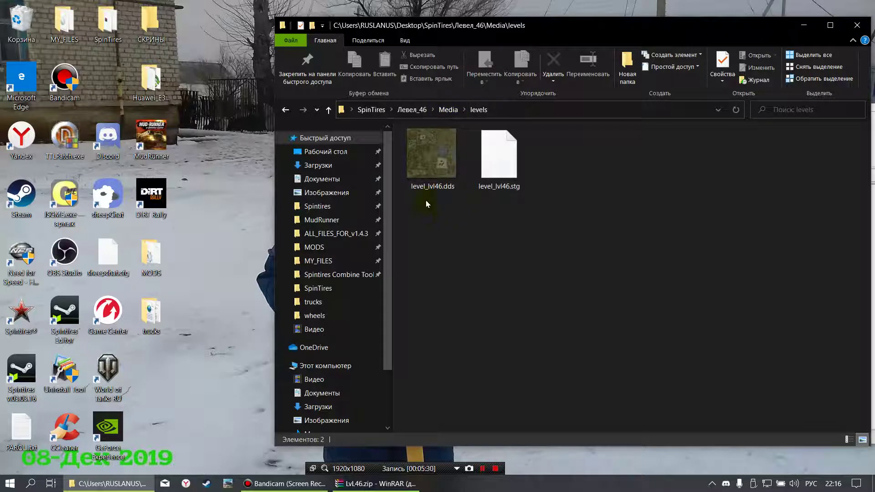
Move the Левел_46 folder from the desktop SpinTires folder into steamapps\common\Spintires\MODS
click(370, 110)
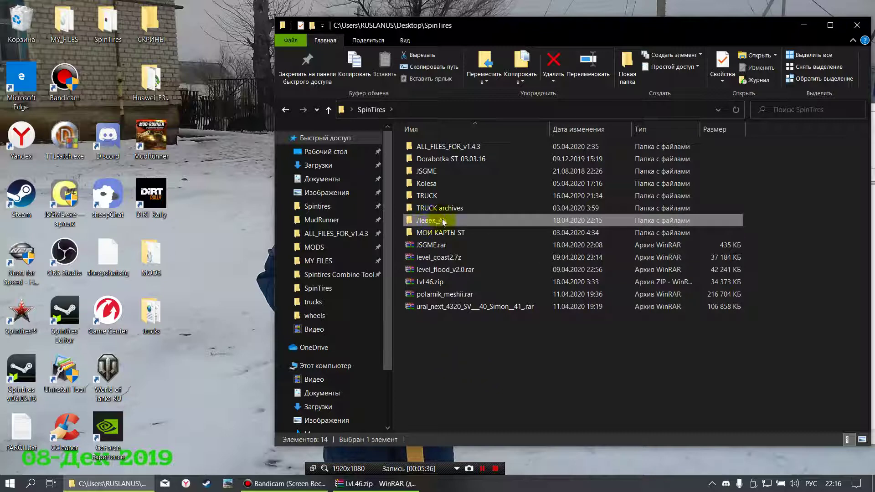
click(495, 79)
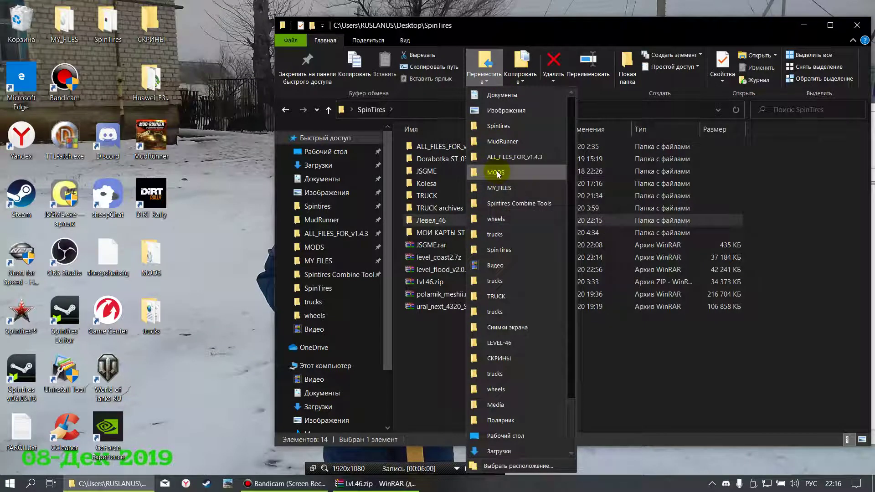
click(492, 465)
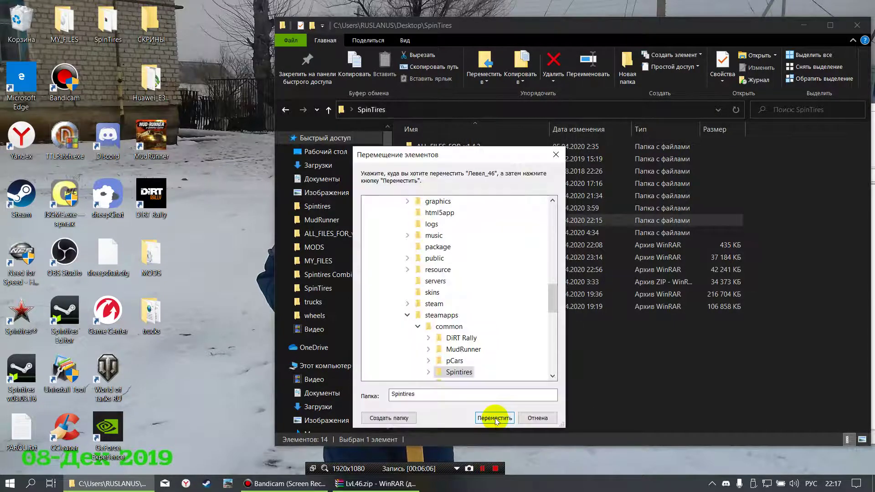
click(430, 371)
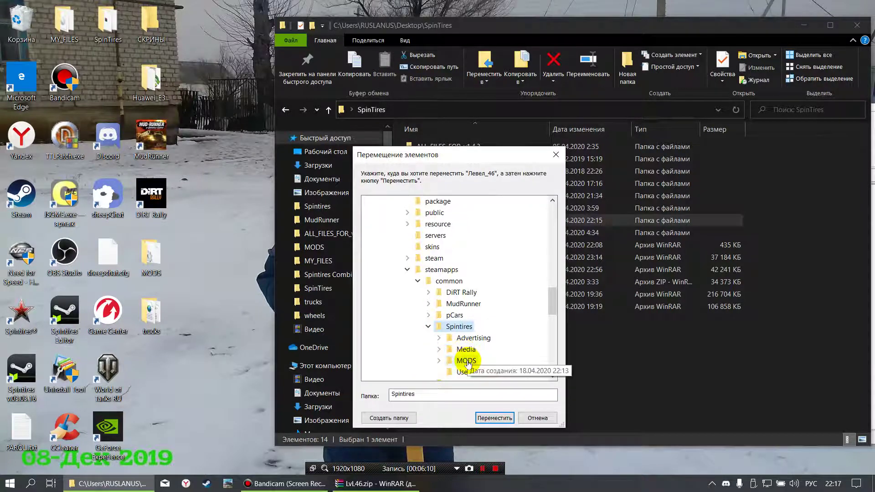
click(467, 361)
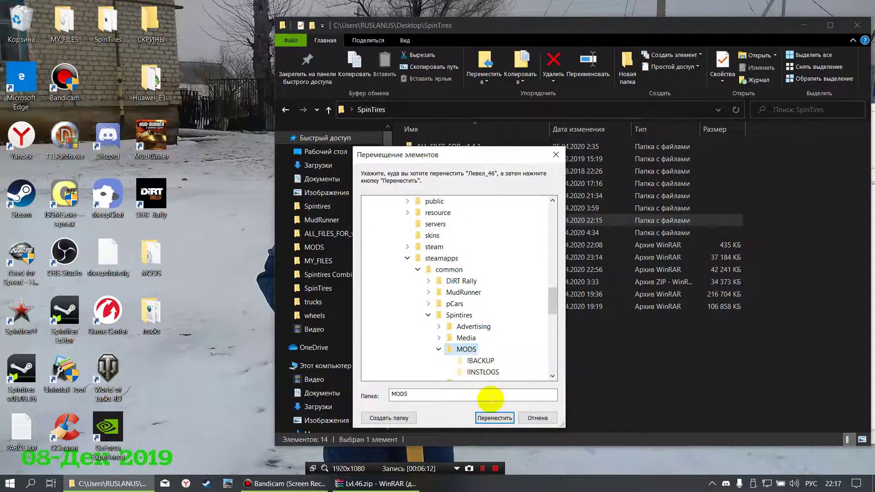
click(488, 418)
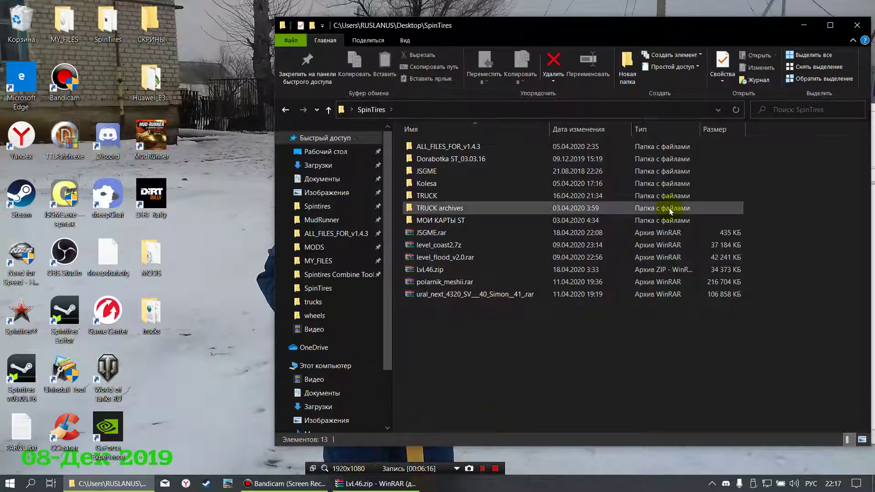
Close the SpinTires folder window and the LvL46.zip archive window
click(857, 26)
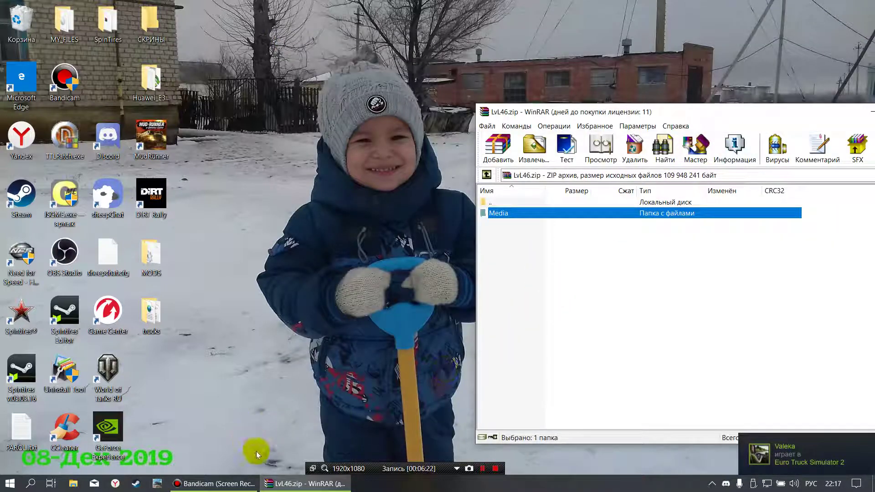
mouse_move(288, 486)
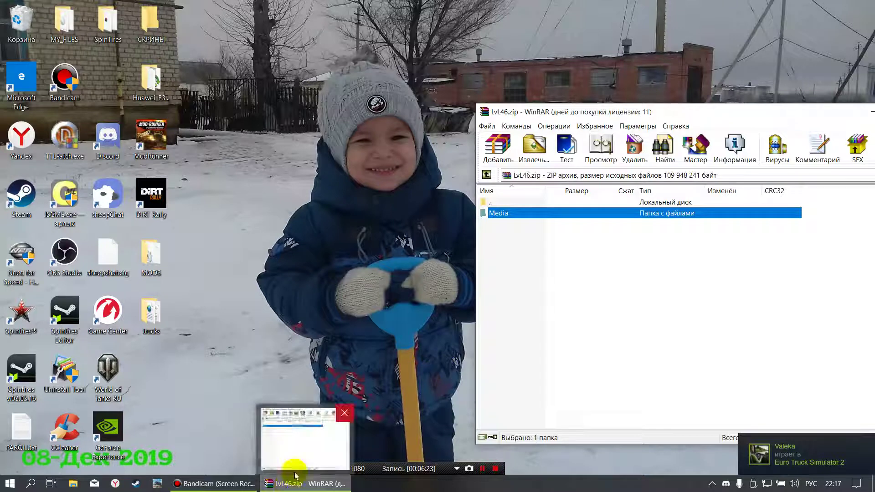
click(344, 414)
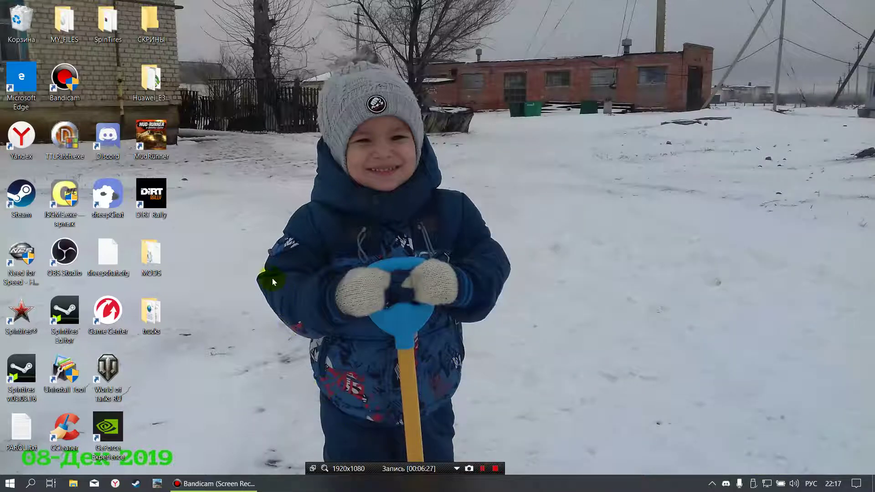
Launch JSGME from its desktop shortcut and activate the Левел_46 mod
click(63, 204)
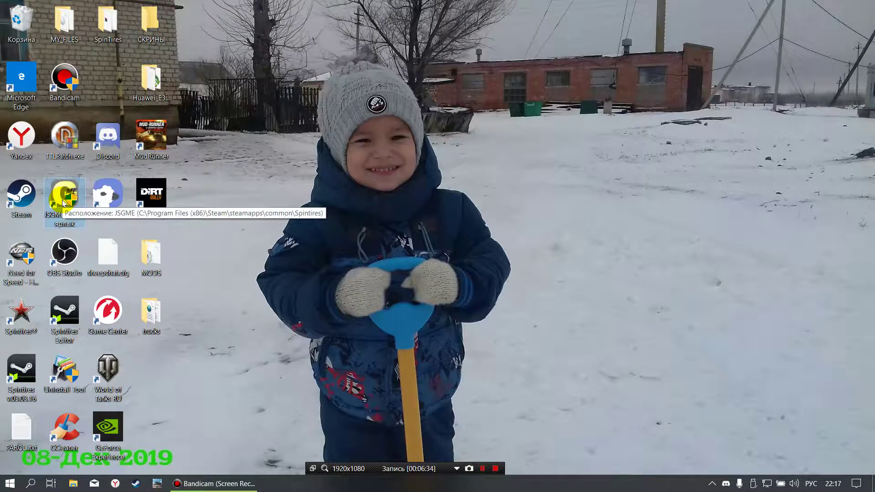
double_click(63, 203)
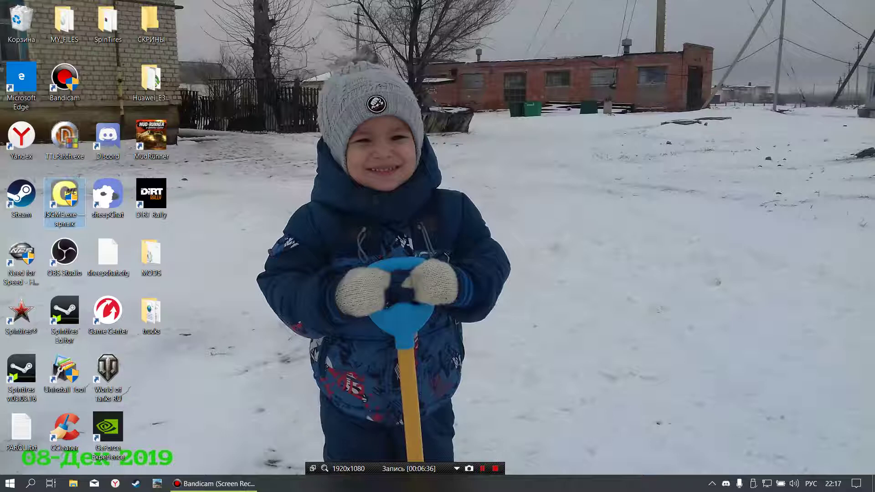
click(335, 323)
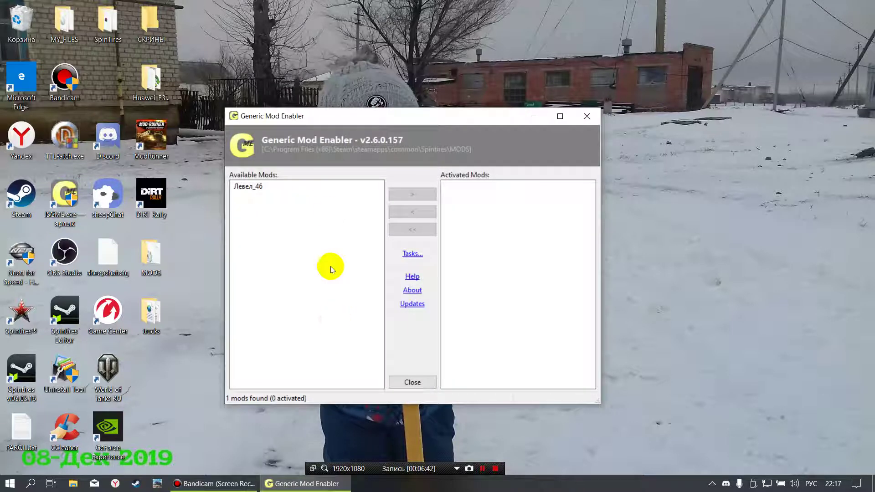
click(251, 187)
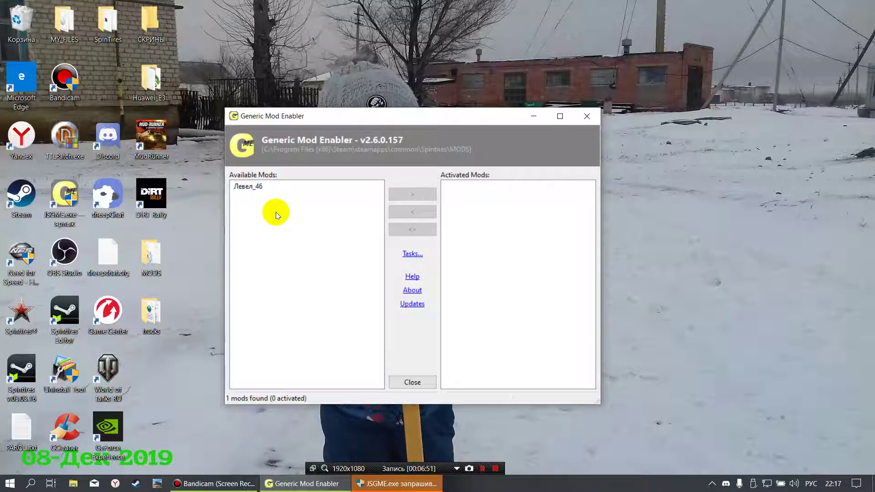
click(270, 186)
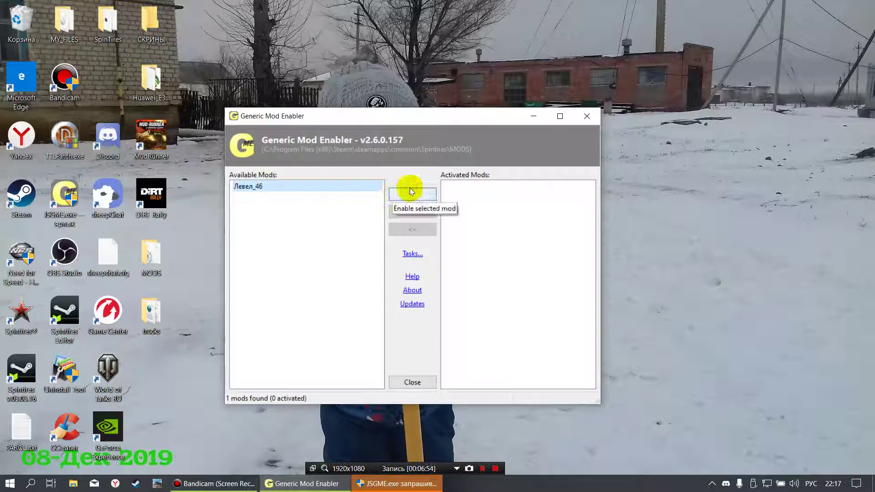
click(410, 192)
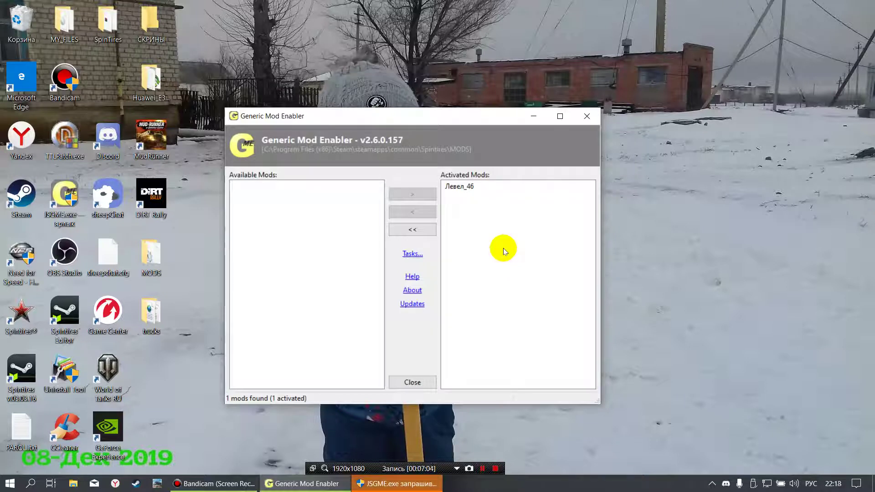
Deactivate the Левел_46 mod in the mod enabler
click(474, 188)
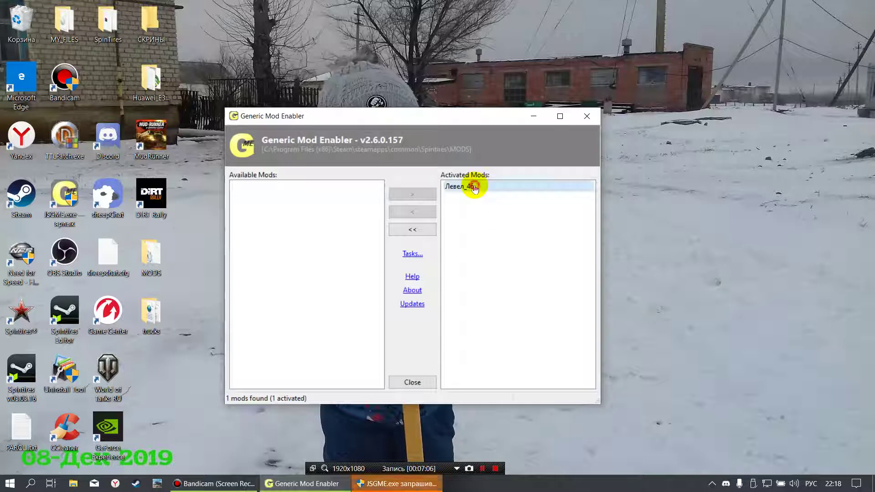
click(416, 214)
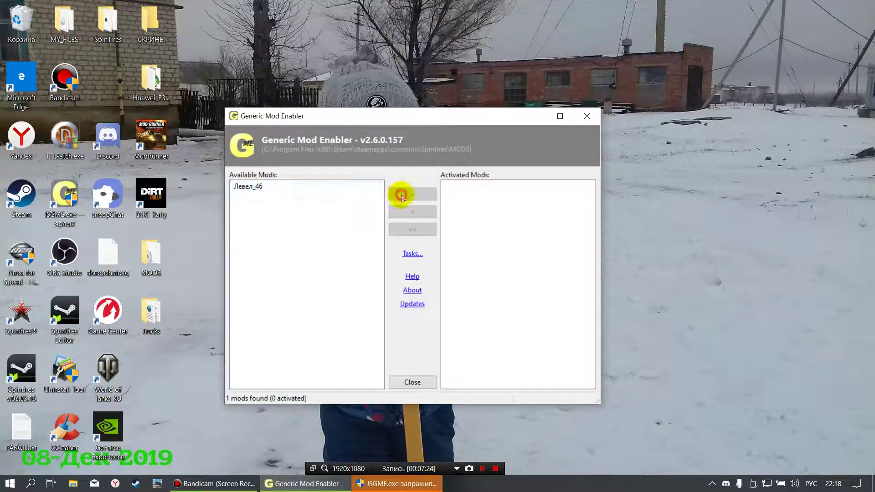
Activate the Левел_46 mod again and close the mod enabler
click(297, 189)
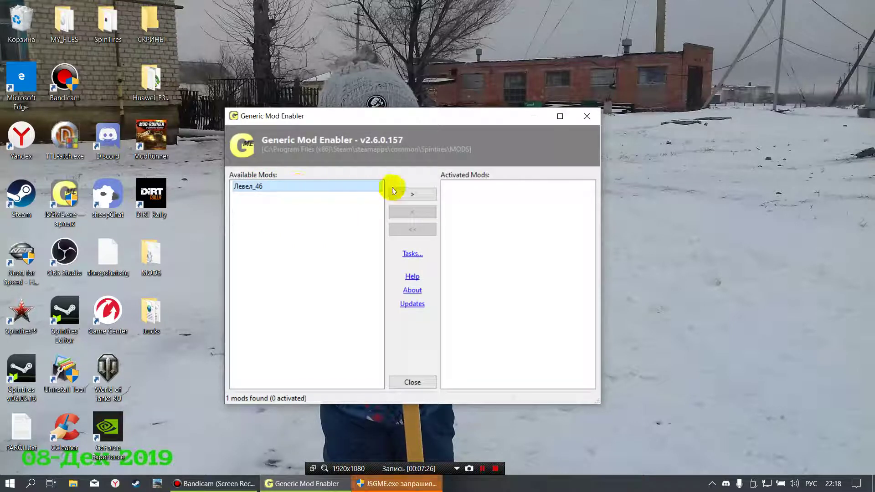
click(400, 193)
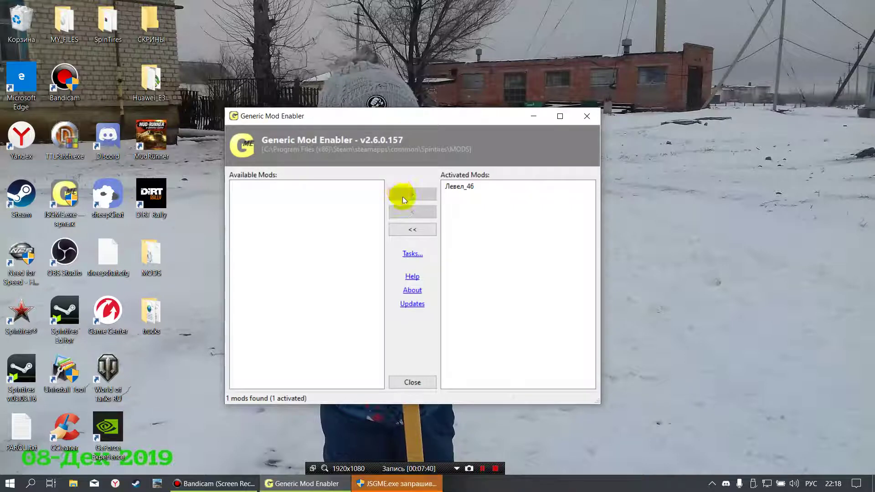
click(411, 382)
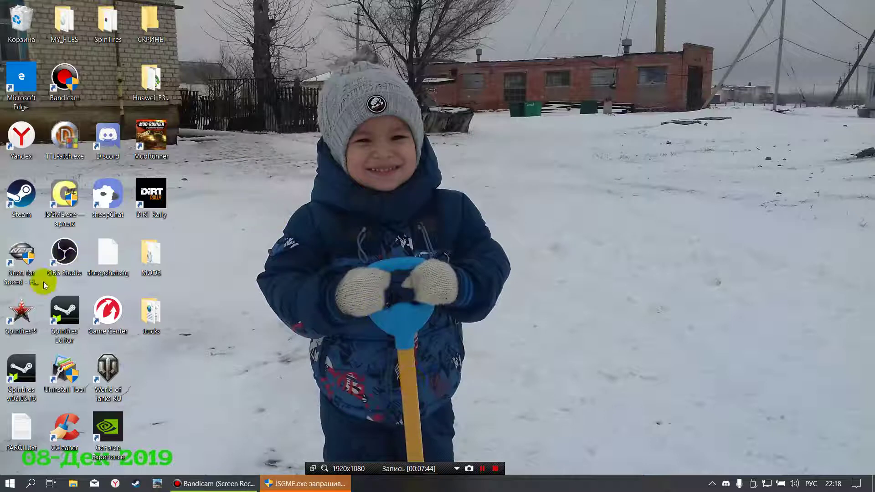
Launch Spintires from its desktop shortcut and dismiss the pending JSGME.exe permission request
double_click(28, 320)
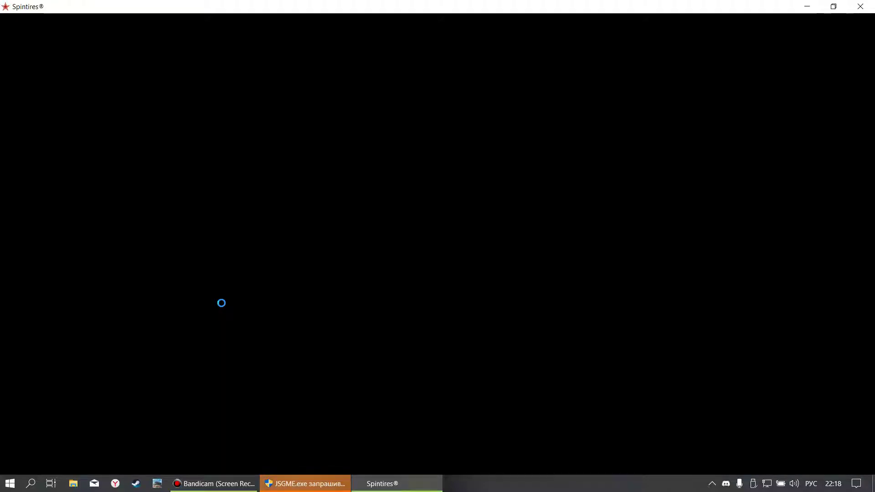
mouse_move(328, 484)
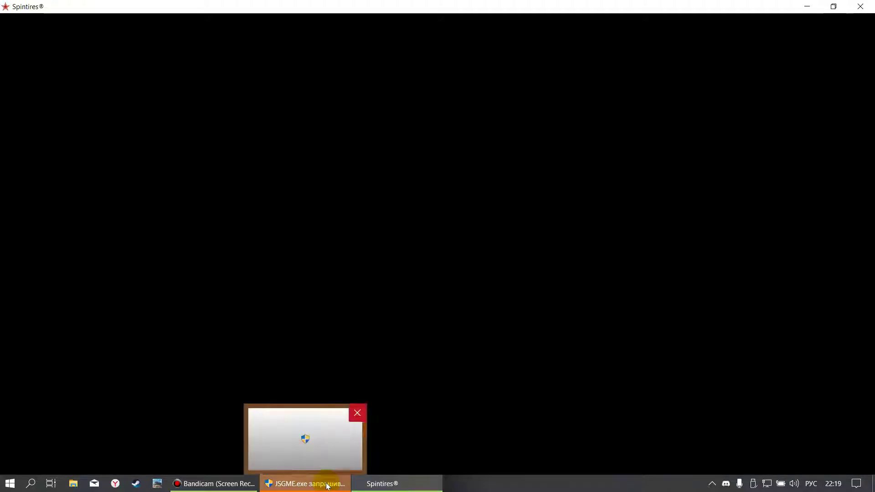
click(357, 413)
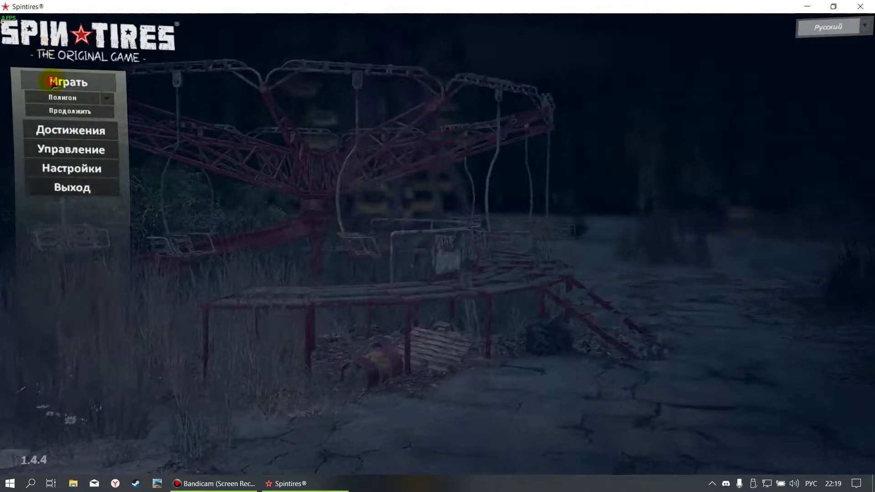
Open the single-player game setup and choose level_lvl46 as the map
click(55, 83)
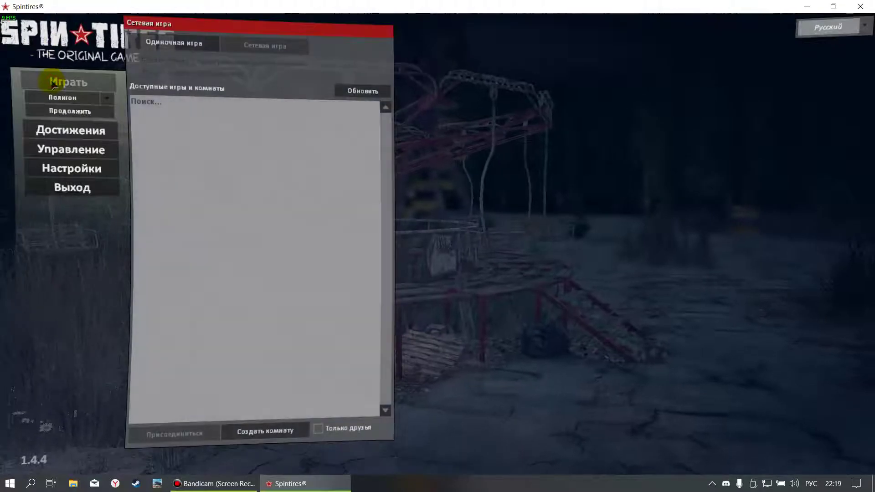
click(169, 43)
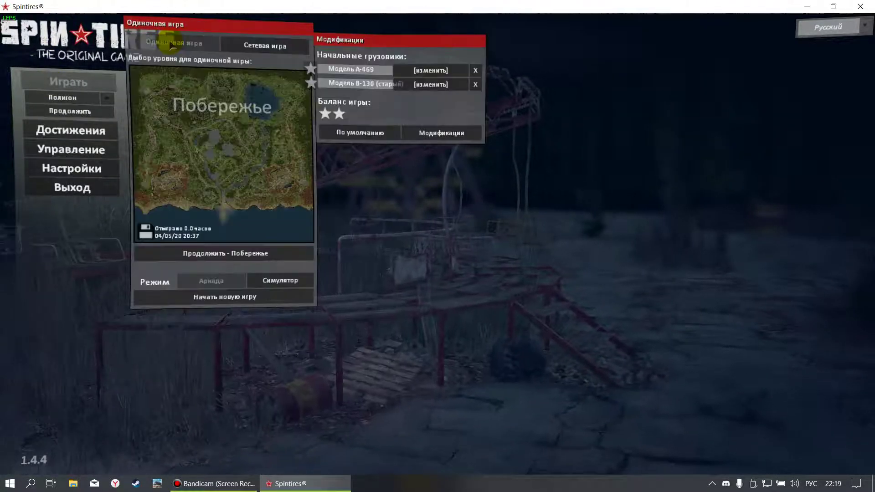
click(196, 139)
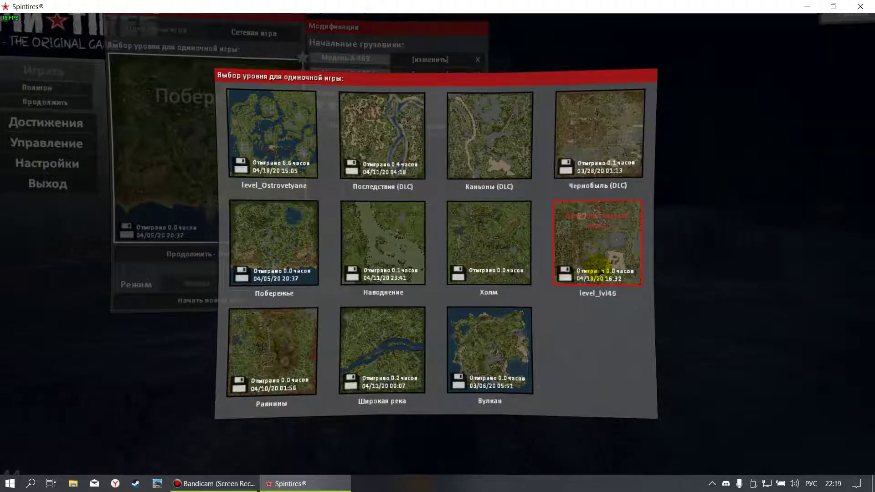
click(606, 266)
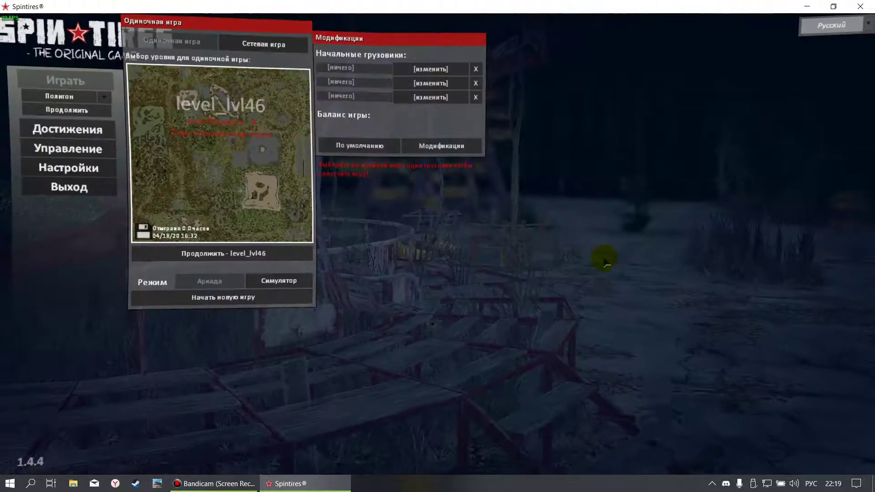